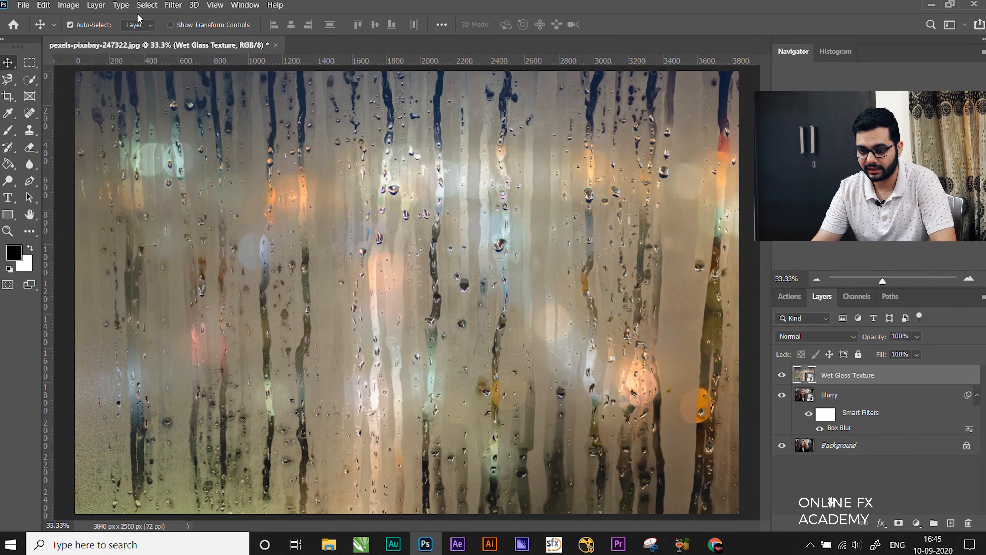
# Start a Color Range selection on Wet Glass Texture, sample the glass colour in the upper middle, and set the selection preview to None
pyautogui.click(147, 5)
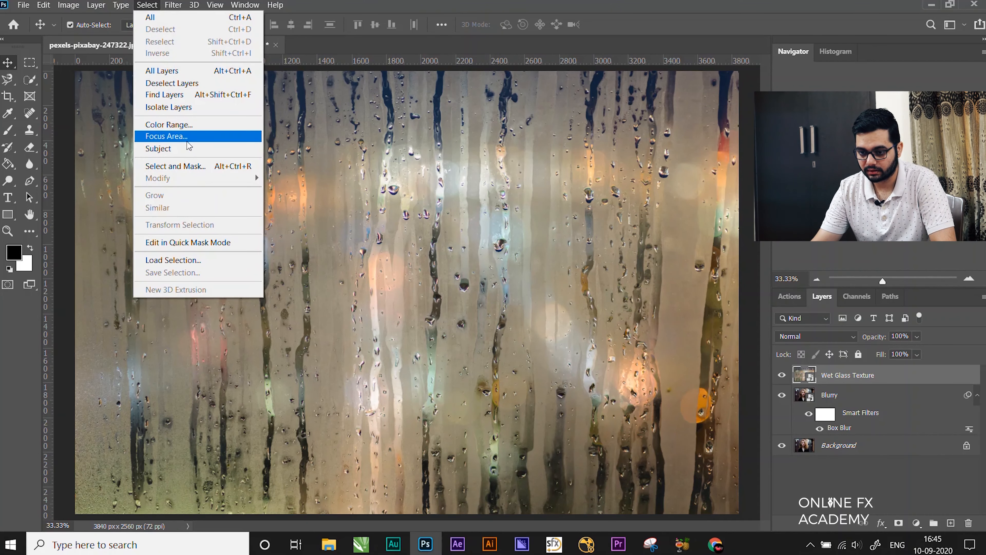
pyautogui.click(188, 124)
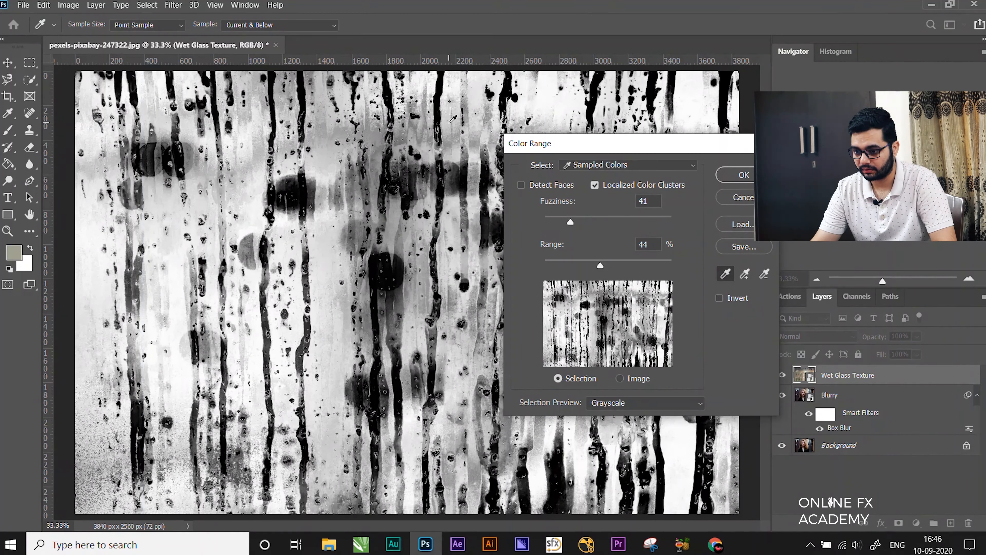
pyautogui.click(455, 163)
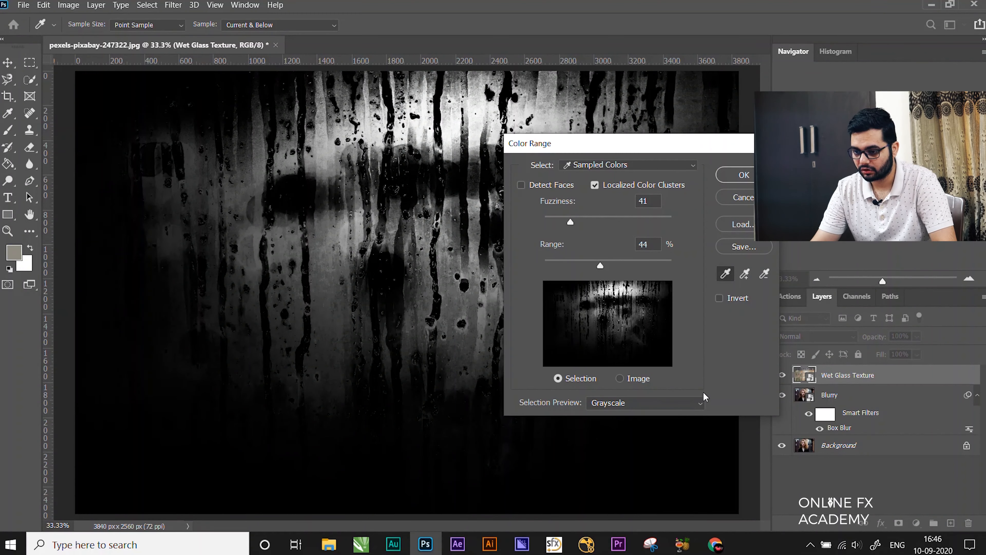
pyautogui.click(669, 402)
pyautogui.click(644, 418)
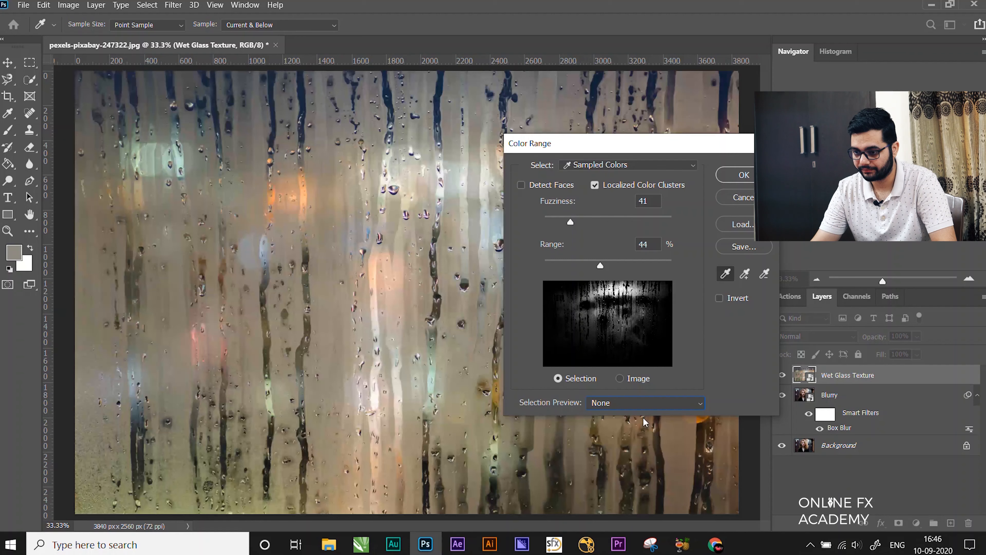
pyautogui.moveTo(591, 143); pyautogui.dragTo(730, 156)
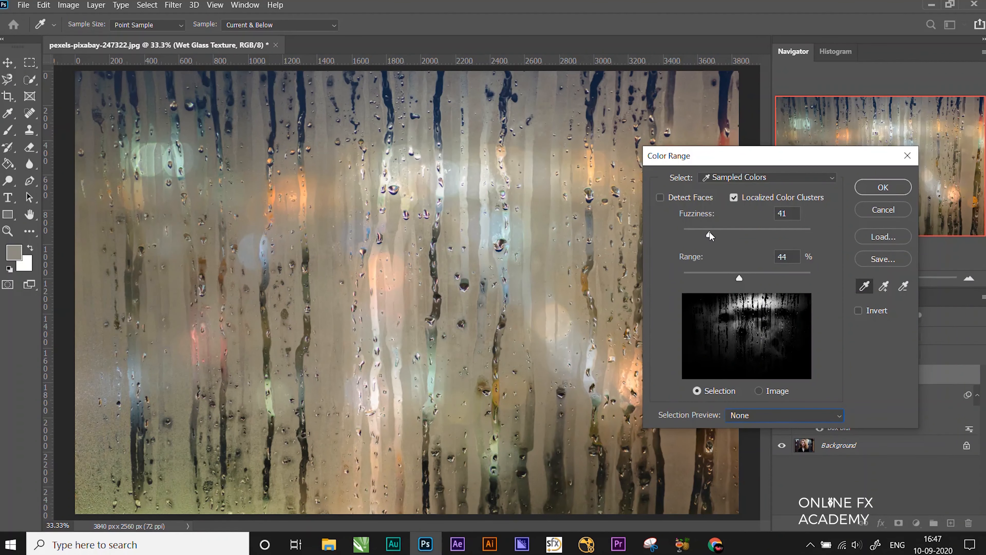
# Set the Color Range fuzziness to 3
pyautogui.moveTo(710, 233); pyautogui.dragTo(689, 235)
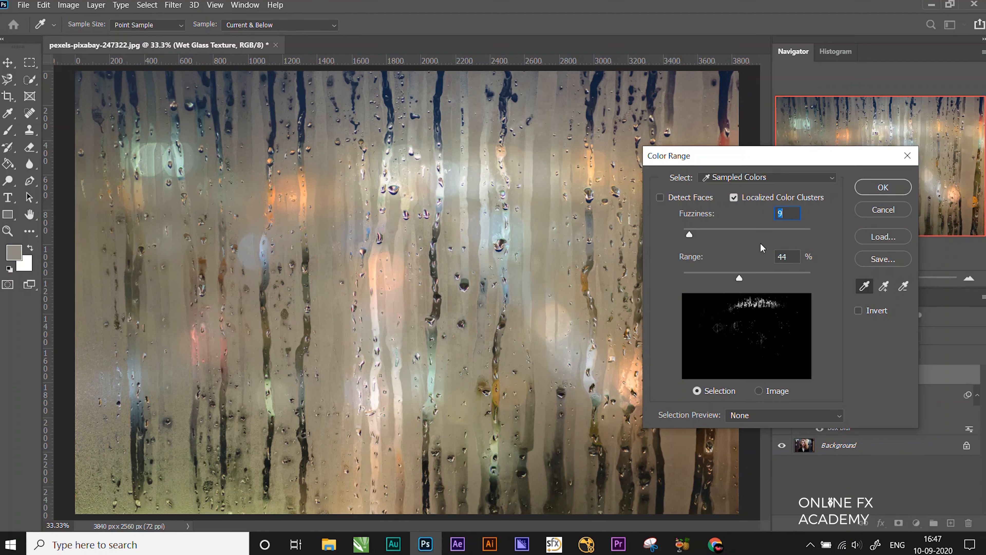
pyautogui.moveTo(799, 164); pyautogui.dragTo(815, 141)
pyautogui.write('3')
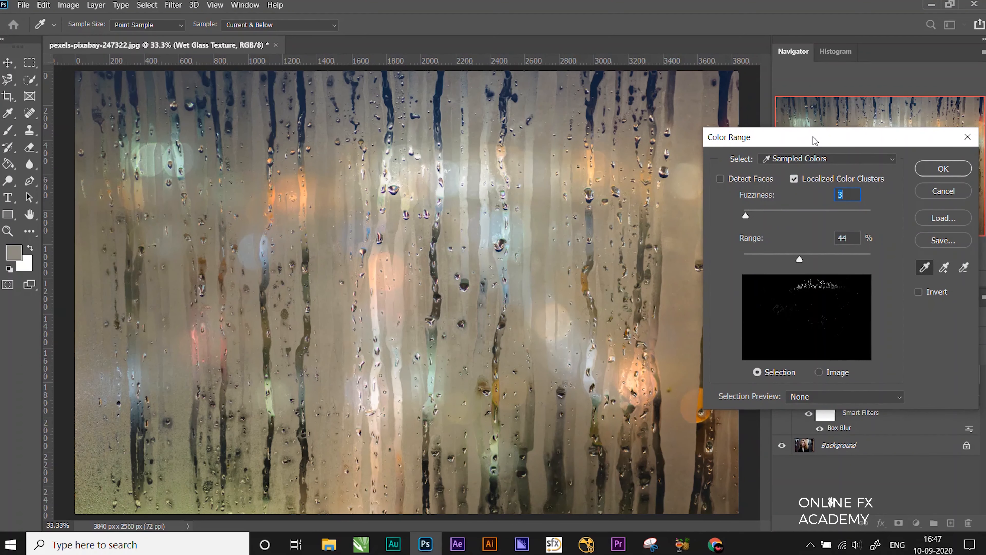
# Resample the glass colour near the image's upper right, and add further samples down the clear glass between the streaks
pyautogui.click(925, 267)
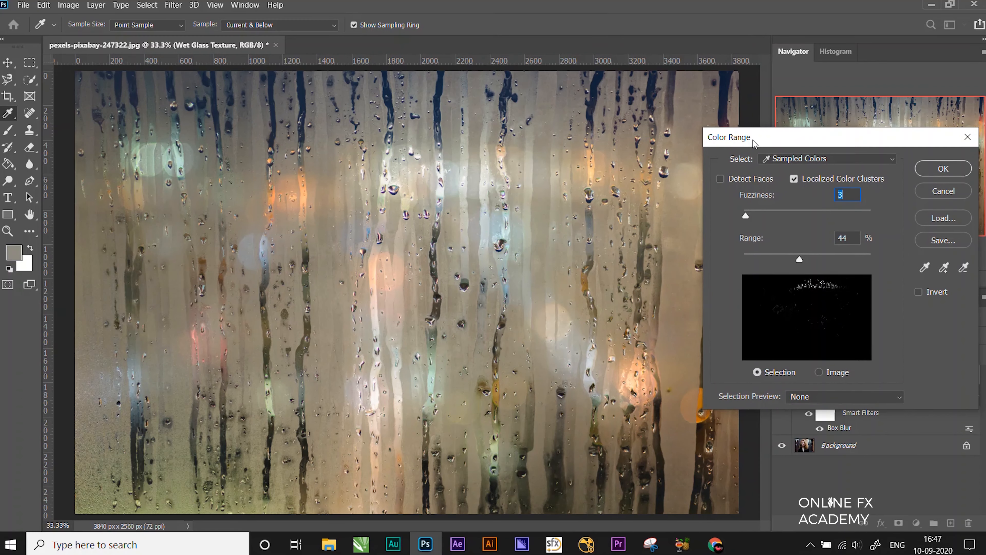
pyautogui.moveTo(753, 143); pyautogui.dragTo(773, 145)
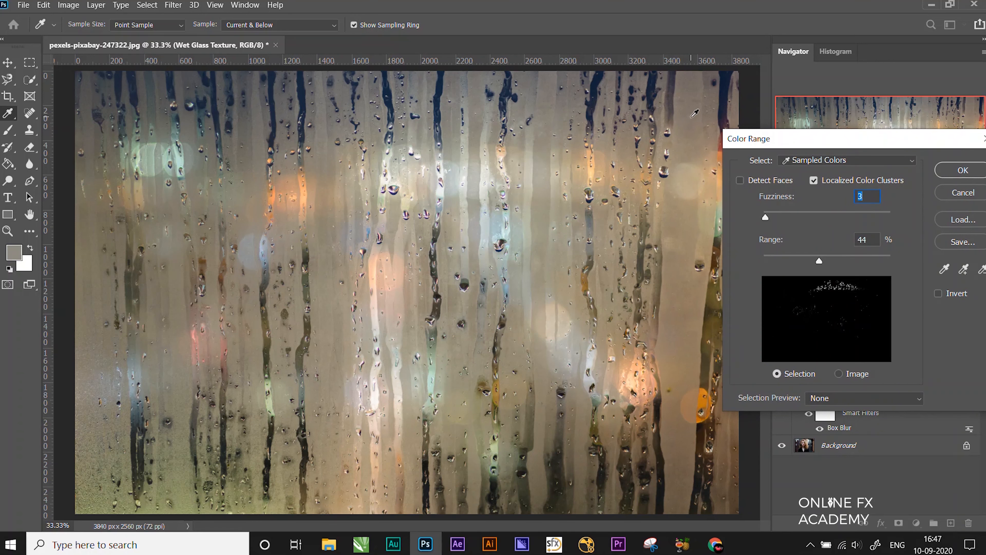
pyautogui.click(691, 117)
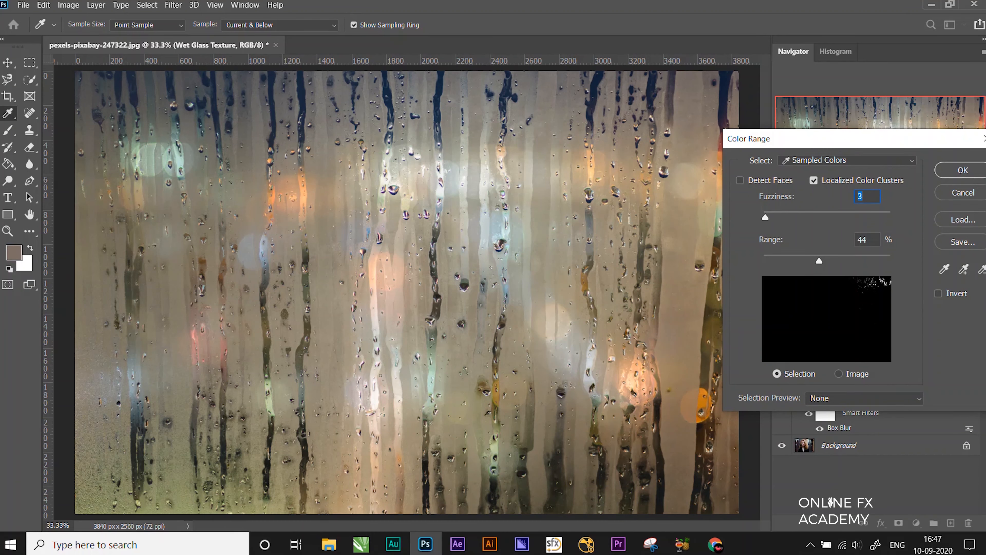
pyautogui.click(963, 269)
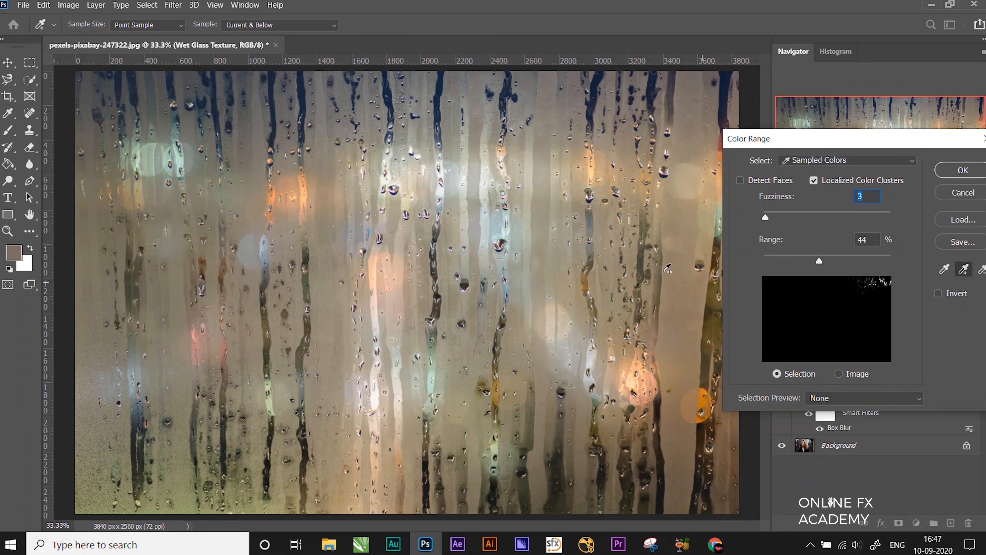
pyautogui.click(689, 252)
pyautogui.moveTo(680, 444)
pyautogui.mouseDown()
pyautogui.moveTo(696, 451)
pyautogui.moveTo(389, 439)
pyautogui.moveTo(338, 233)
pyautogui.moveTo(379, 219)
pyautogui.moveTo(476, 104)
pyautogui.moveTo(473, 334)
pyautogui.moveTo(520, 332)
pyautogui.moveTo(477, 92)
pyautogui.moveTo(241, 272)
pyautogui.moveTo(95, 326)
pyautogui.moveTo(87, 468)
pyautogui.moveTo(179, 424)
pyautogui.moveTo(662, 129)
pyautogui.moveTo(648, 170)
pyautogui.moveTo(697, 492)
pyautogui.moveTo(725, 459)
pyautogui.moveTo(583, 128)
pyautogui.moveTo(606, 116)
pyautogui.moveTo(682, 153)
pyautogui.mouseUp()
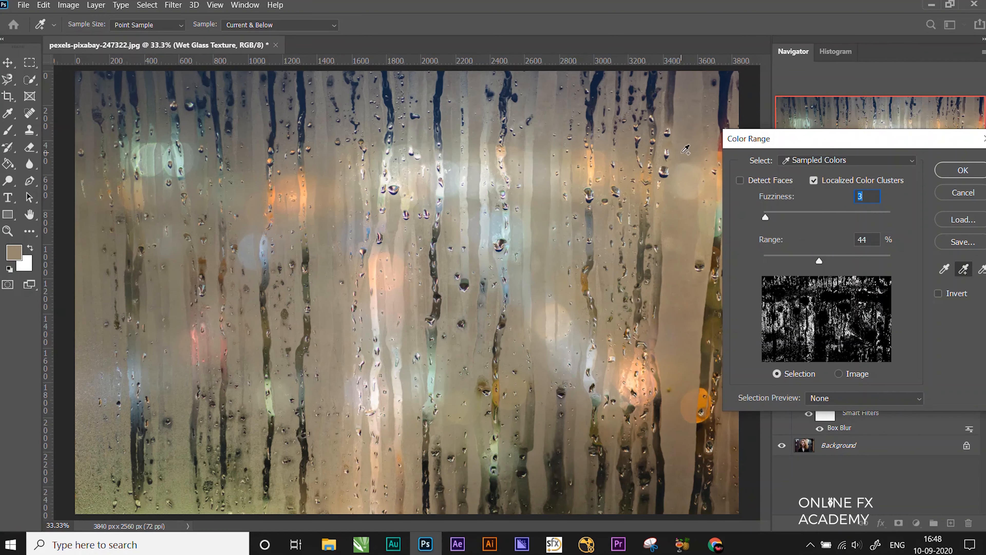
# Show the Color Range selection preview on the canvas in Grayscale
pyautogui.moveTo(860, 138); pyautogui.dragTo(597, 110)
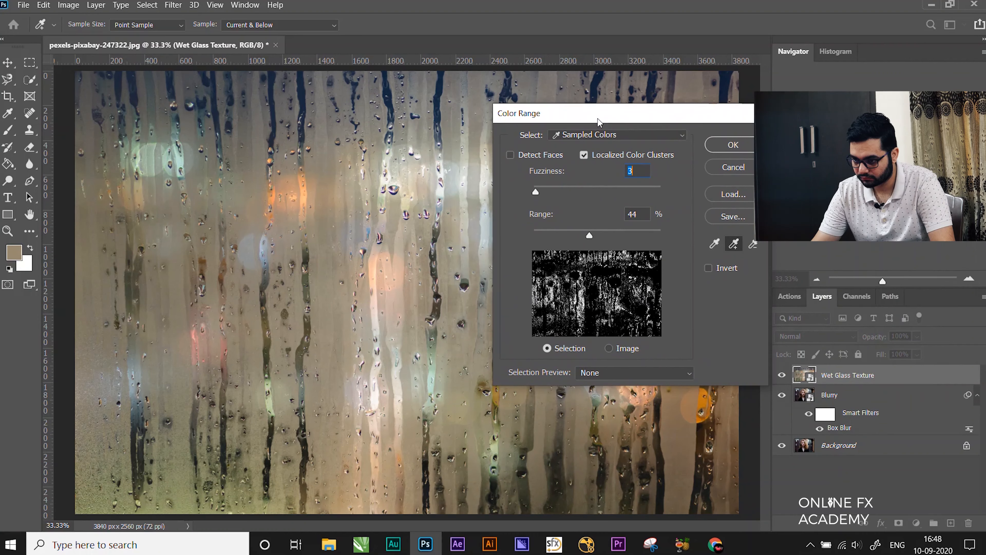
pyautogui.moveTo(593, 118); pyautogui.dragTo(565, 118)
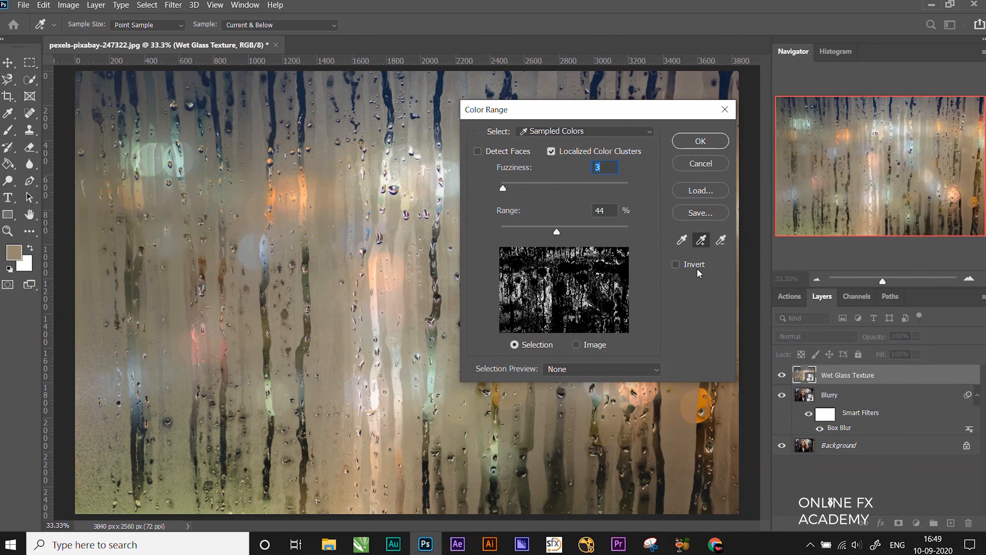
pyautogui.moveTo(637, 116); pyautogui.dragTo(594, 125)
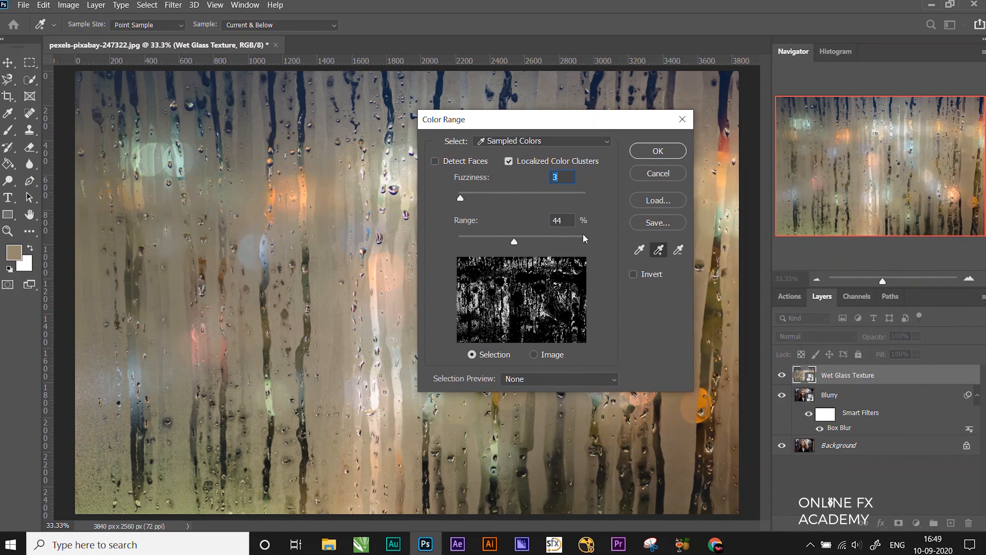
pyautogui.click(548, 379)
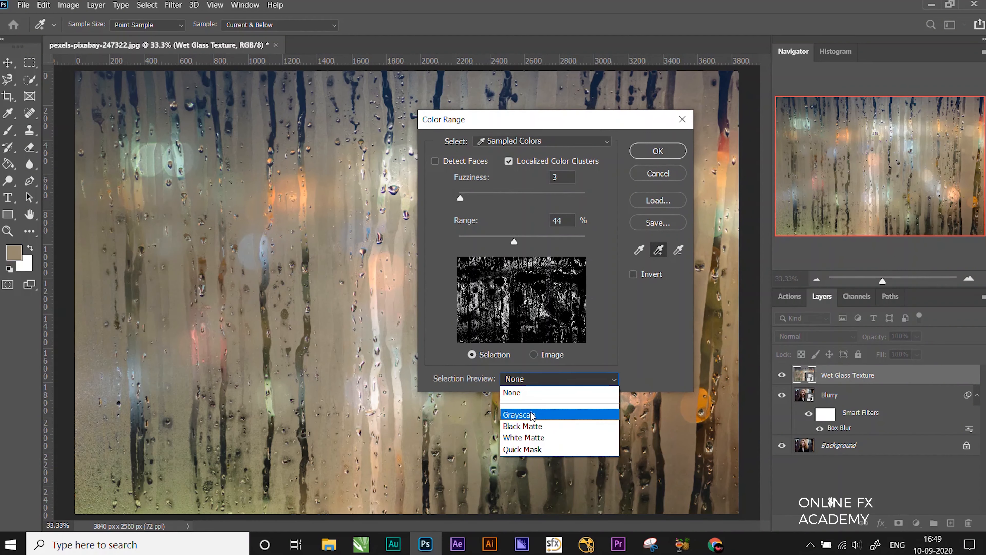
pyautogui.click(532, 416)
pyautogui.moveTo(546, 129); pyautogui.dragTo(694, 144)
# Set the Color Range fuzziness to 39 and the range to 29%, and create the selection
pyautogui.moveTo(610, 220); pyautogui.dragTo(636, 219)
pyautogui.moveTo(666, 261); pyautogui.dragTo(636, 262)
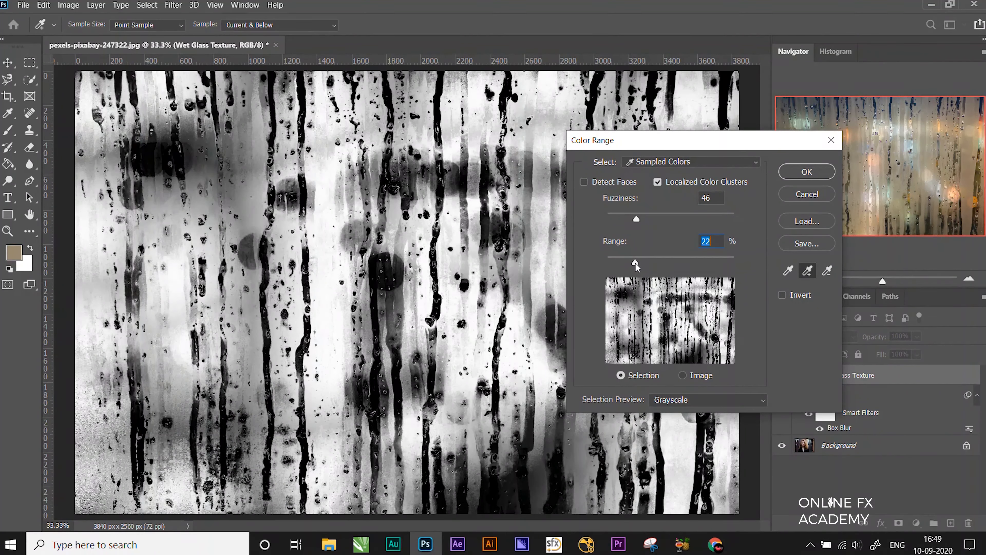
pyautogui.moveTo(636, 262); pyautogui.dragTo(629, 262)
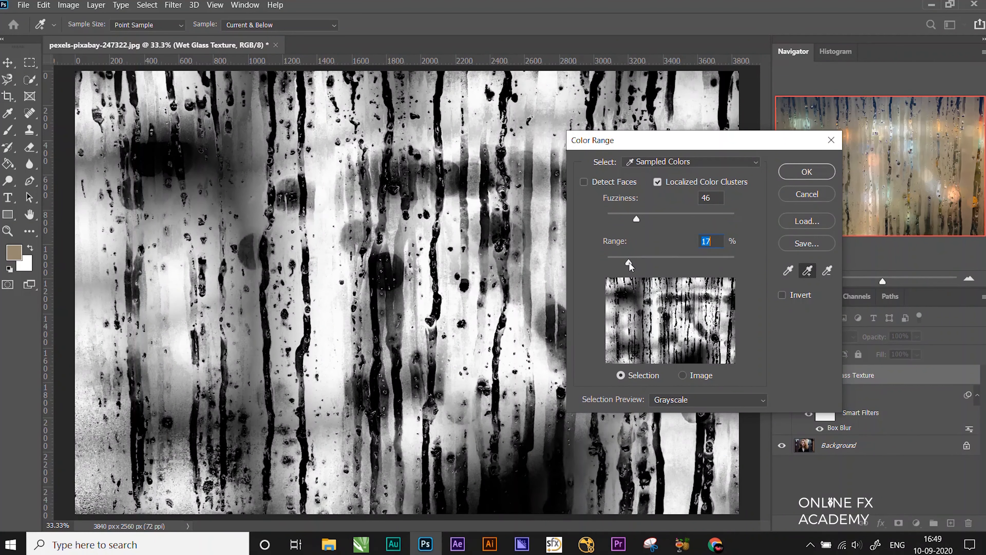
pyautogui.moveTo(628, 263); pyautogui.dragTo(627, 263)
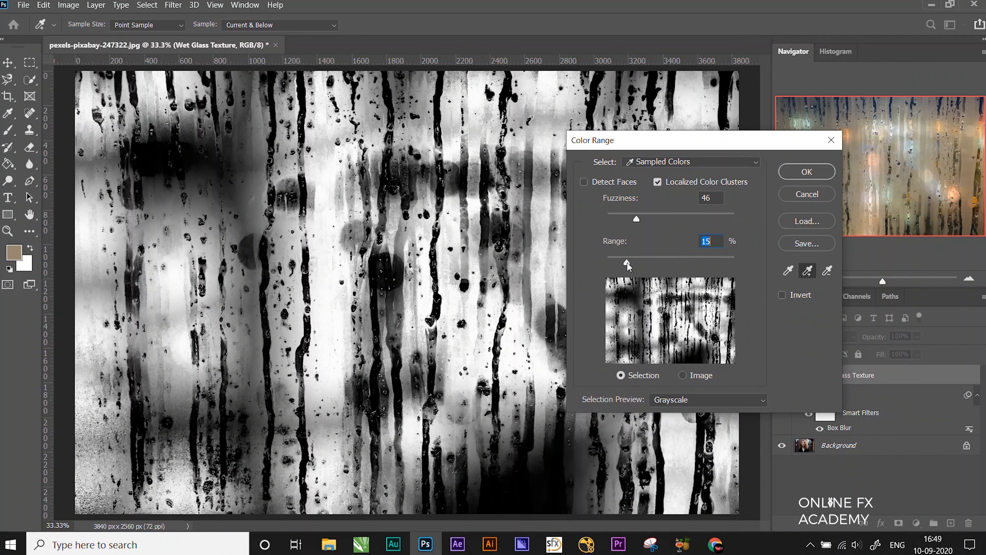
pyautogui.moveTo(636, 219); pyautogui.dragTo(632, 219)
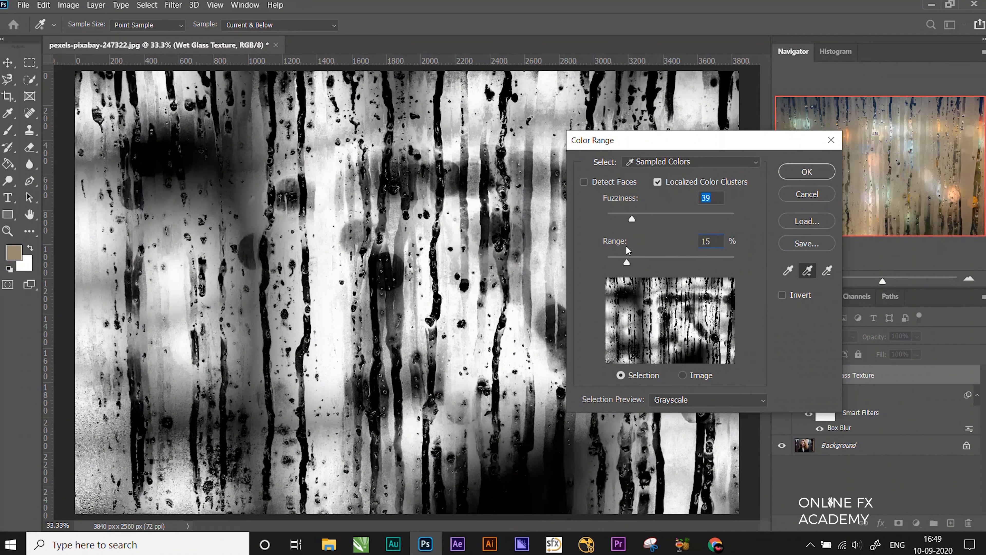
pyautogui.moveTo(627, 263); pyautogui.dragTo(643, 261)
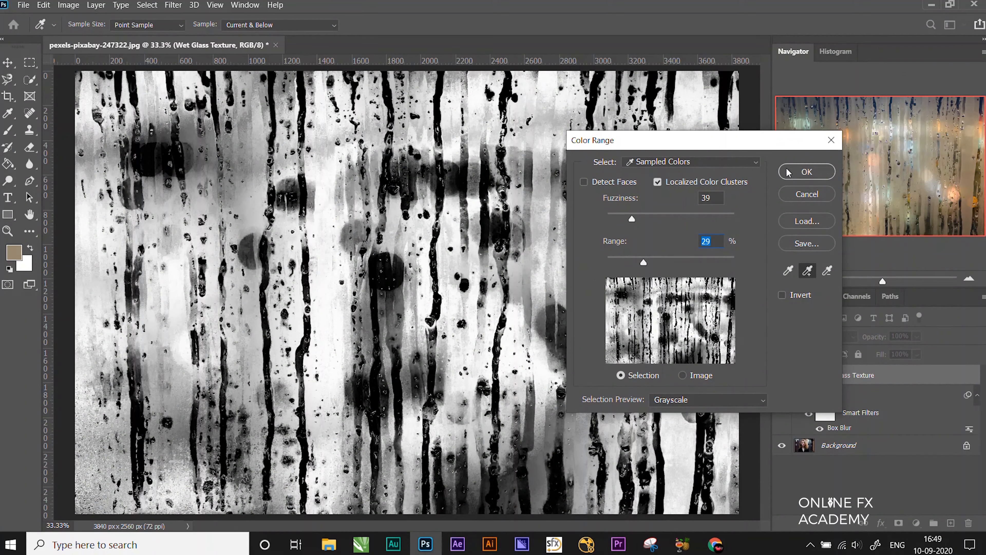
pyautogui.click(796, 174)
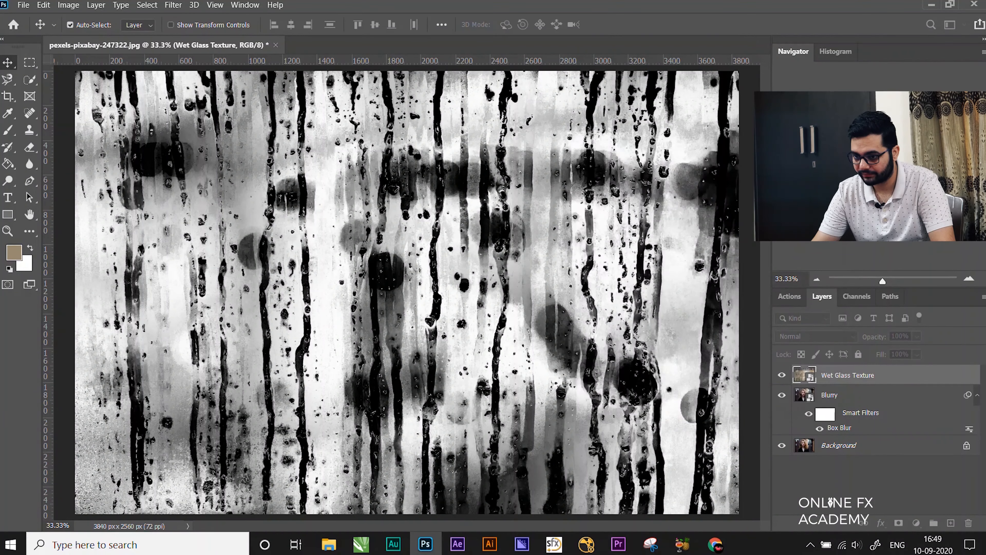
# Add a layer mask to the Blurry layer from the active selection
pyautogui.click(879, 392)
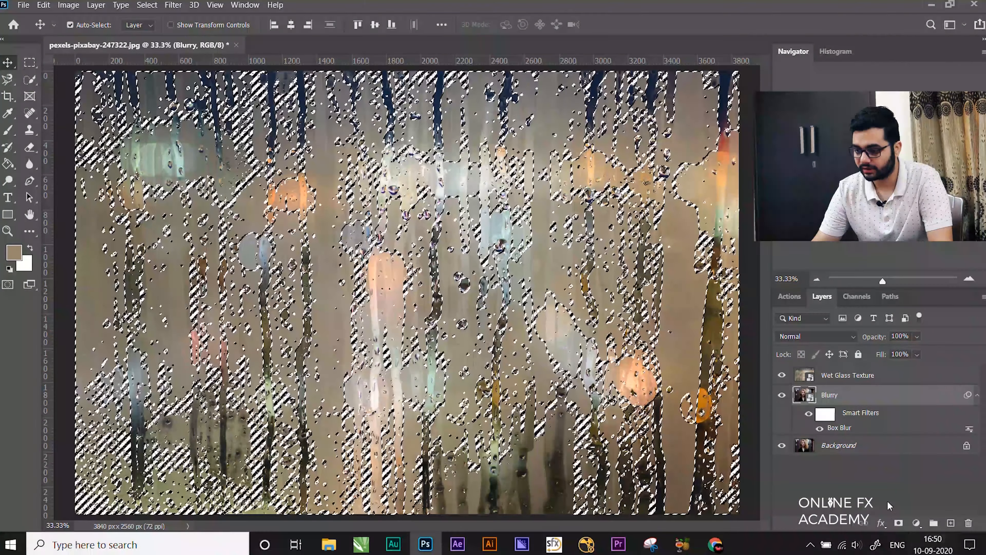
pyautogui.click(900, 524)
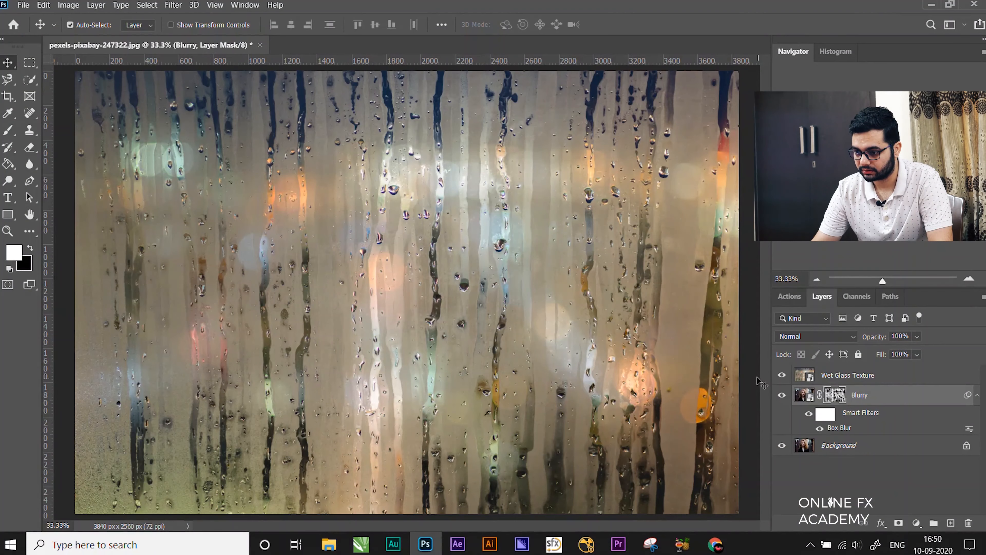
# Temporarily hide the Wet Glass Texture layer and examine the masked blur on the portrait up close
pyautogui.click(781, 375)
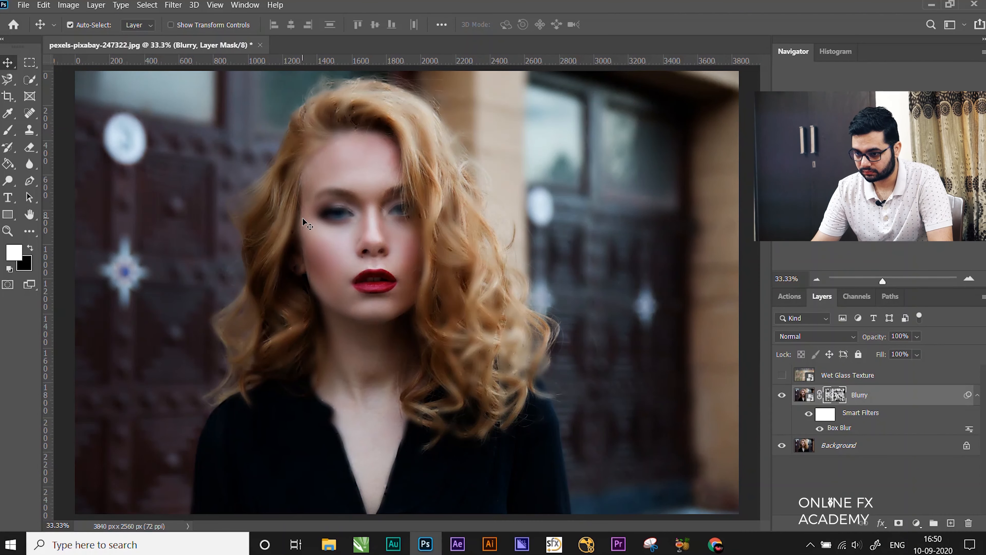
pyautogui.hotkey('ctrl', '+')
pyautogui.hotkey('ctrl', '+')
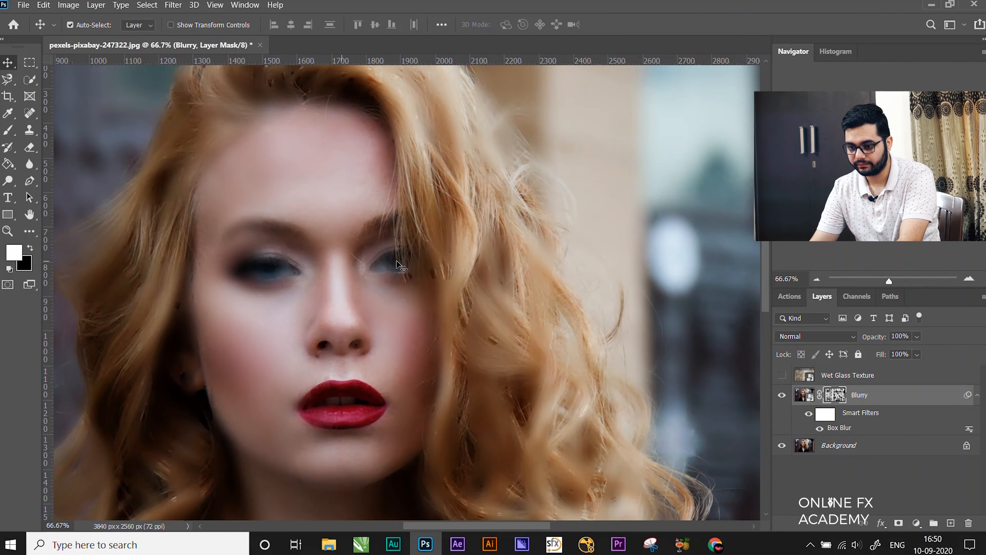
pyautogui.moveTo(435, 523); pyautogui.dragTo(376, 523)
pyautogui.hotkey('ctrl', '-')
pyautogui.hotkey('ctrl', '-')
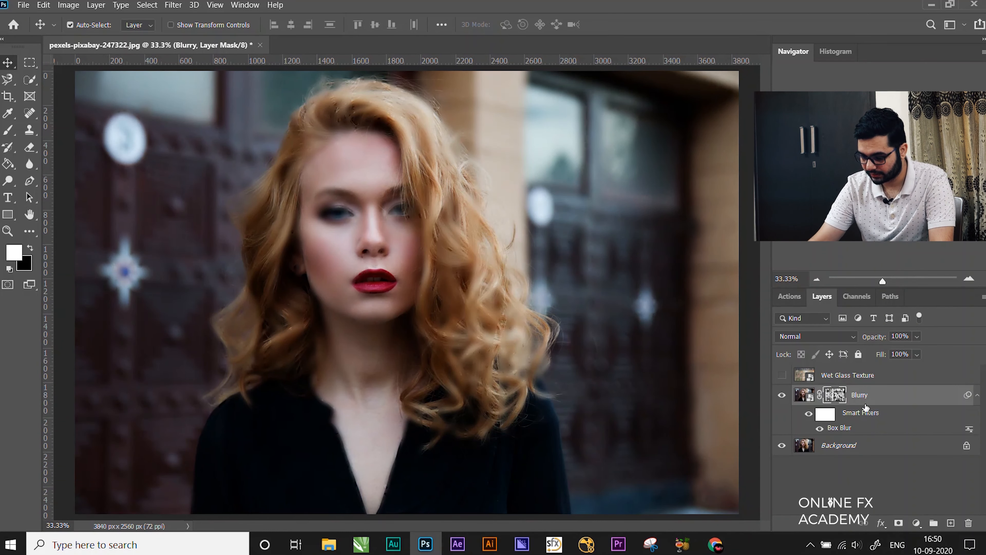
pyautogui.click(782, 376)
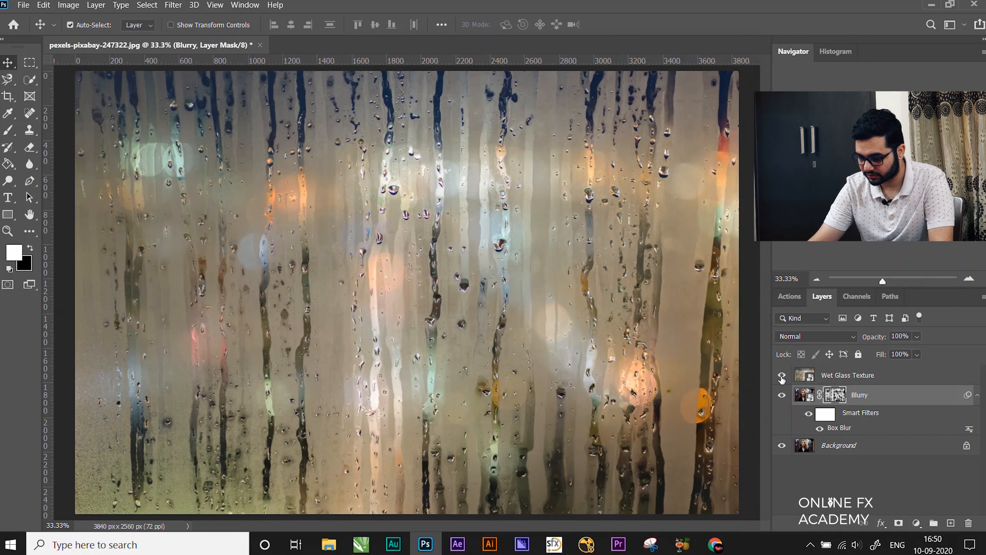
# Set the Wet Glass Texture layer's blend mode to Hard Light and its opacity to 60%
pyautogui.click(855, 375)
pyautogui.click(831, 336)
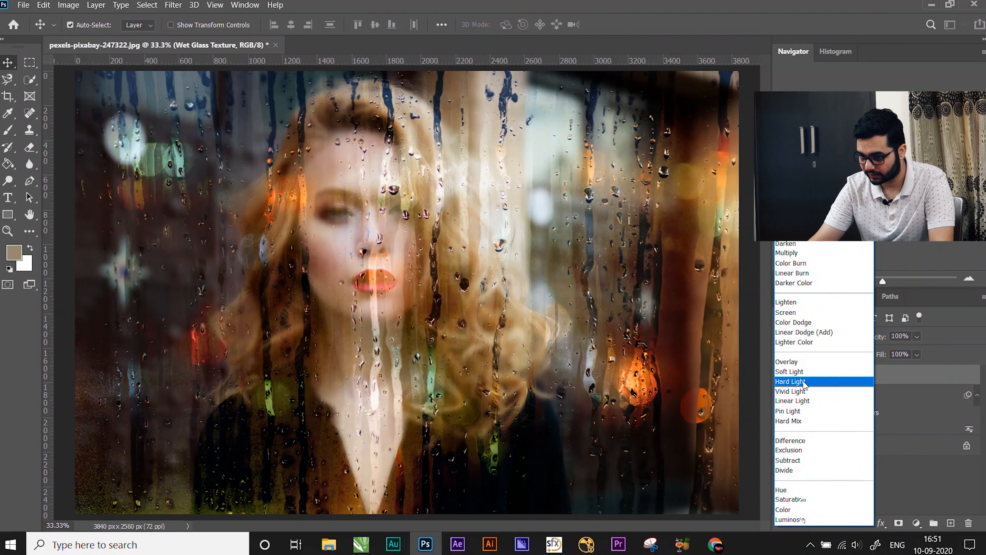
pyautogui.click(802, 382)
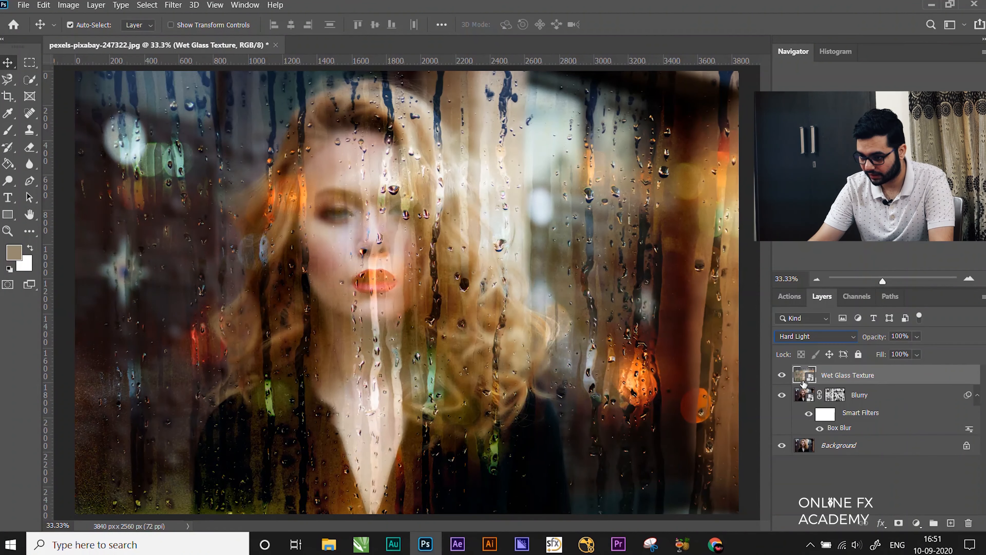
pyautogui.click(872, 491)
pyautogui.click(857, 376)
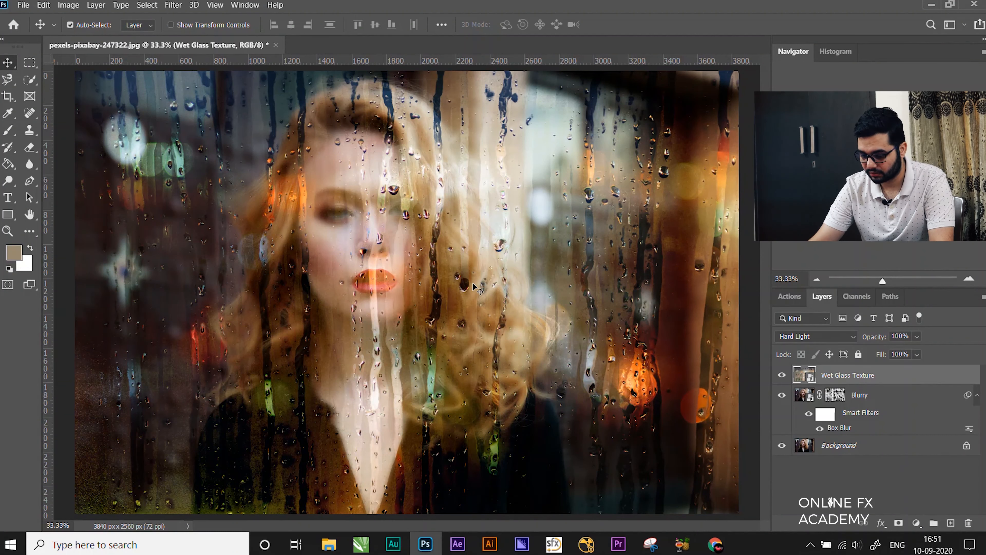
pyautogui.moveTo(872, 340); pyautogui.dragTo(846, 342)
pyautogui.click(852, 376)
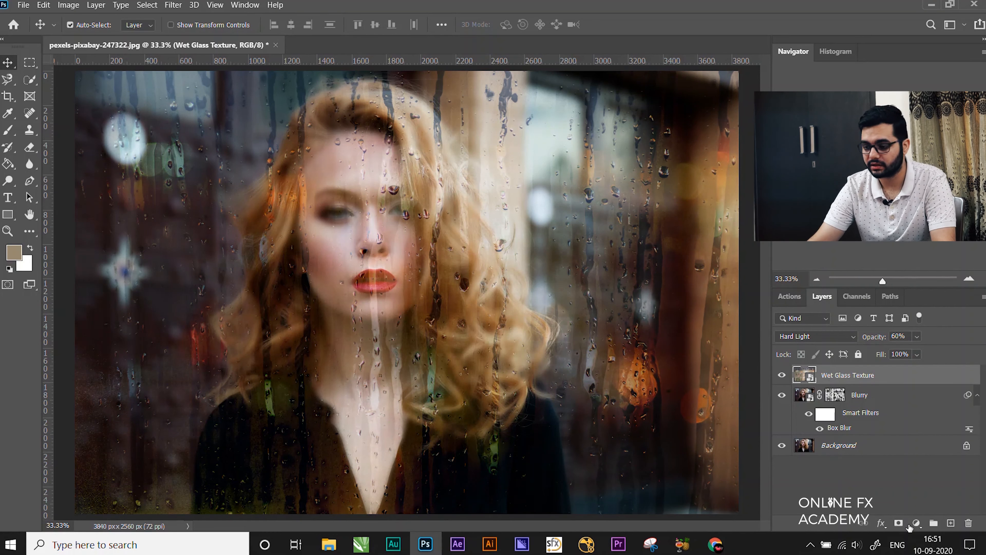
# Add a Hue/Saturation adjustment layer and clip it to the Wet Glass Texture layer
pyautogui.click(916, 524)
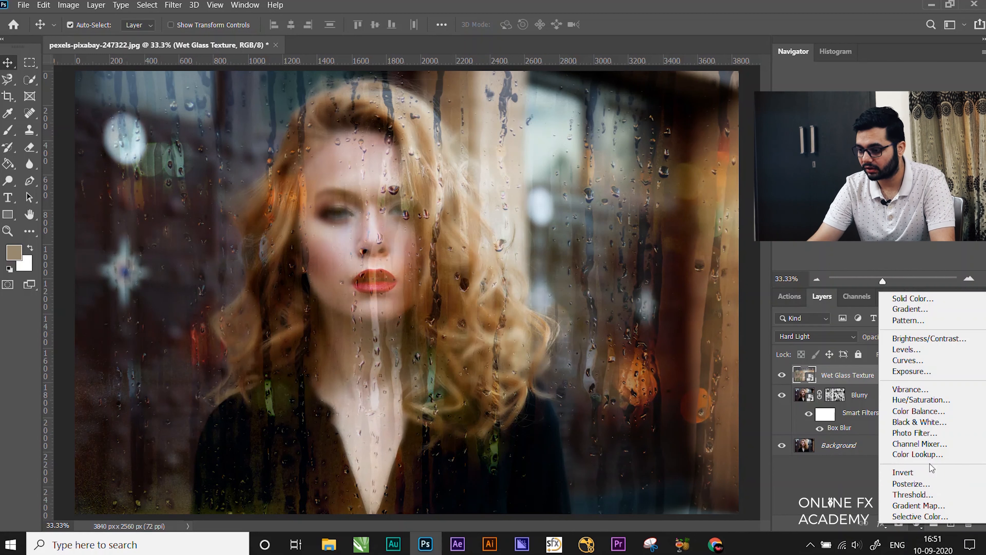
pyautogui.click(923, 404)
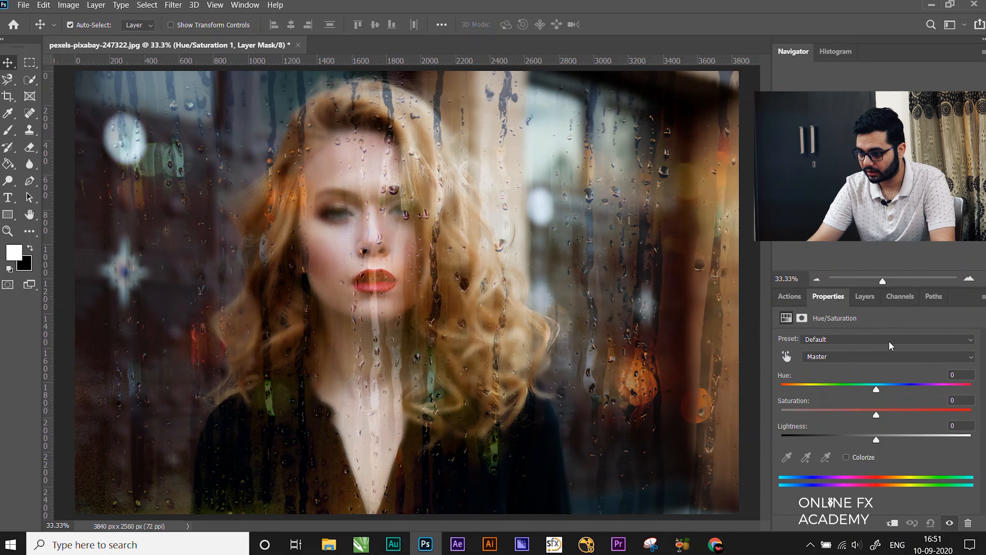
pyautogui.moveTo(875, 414); pyautogui.dragTo(837, 416)
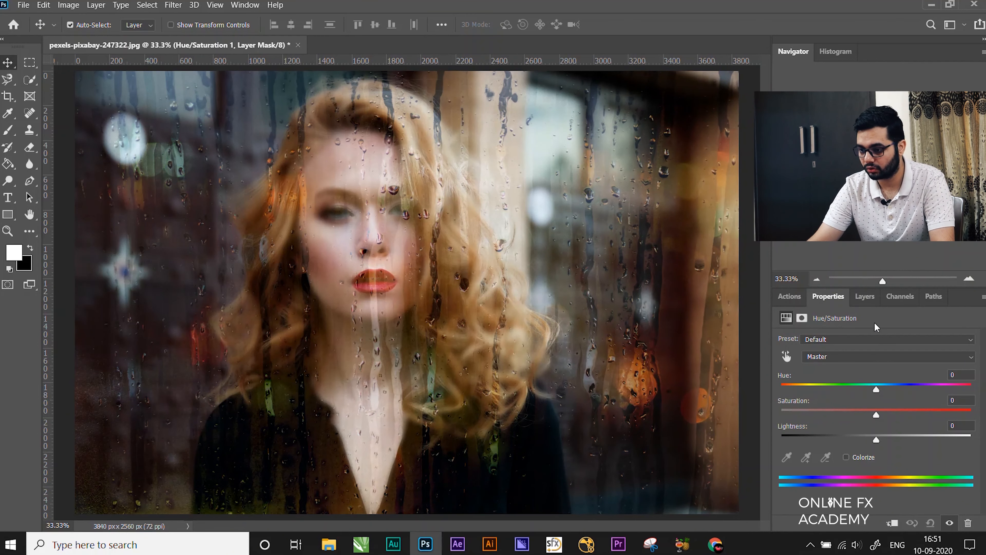
pyautogui.click(865, 297)
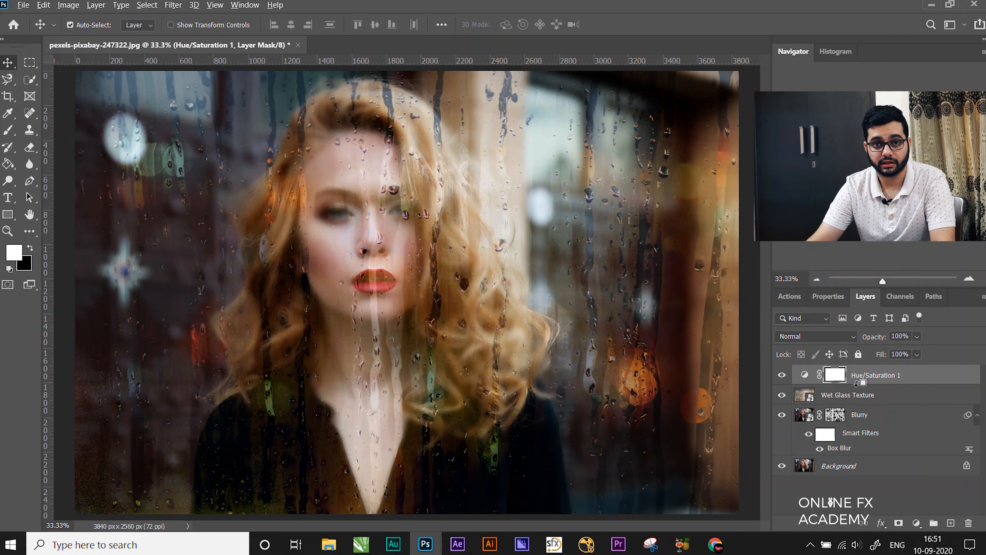
pyautogui.keyDown('alt'); pyautogui.click(856, 383); pyautogui.keyUp('alt')
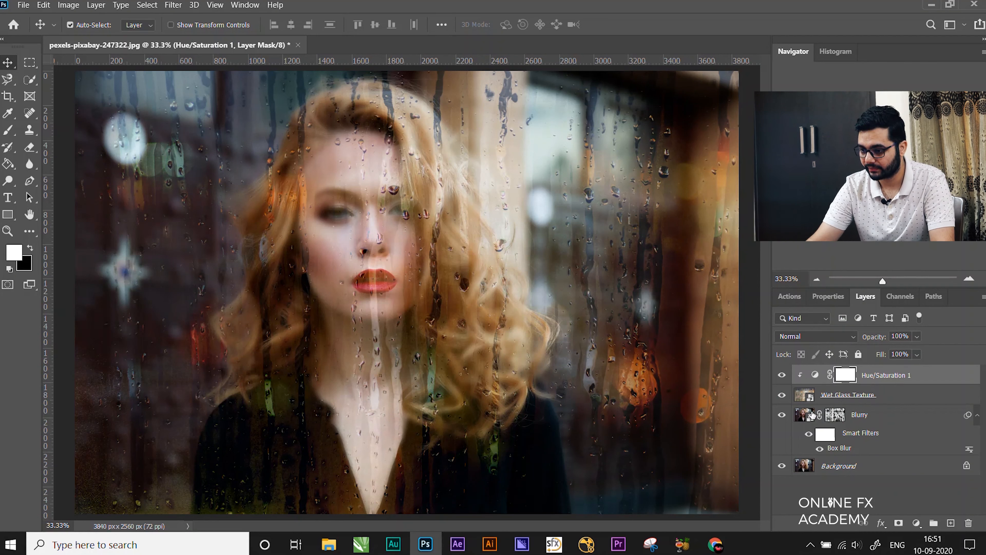
# Set the saturation of the clipped Hue/Saturation adjustment to -53
pyautogui.click(827, 296)
pyautogui.moveTo(876, 415); pyautogui.dragTo(829, 414)
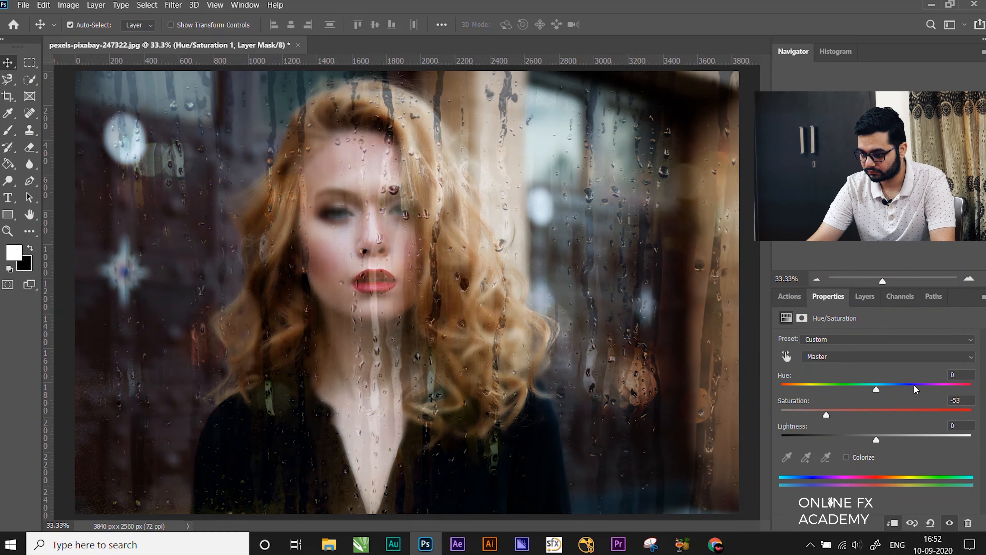
pyautogui.click(865, 299)
pyautogui.click(873, 484)
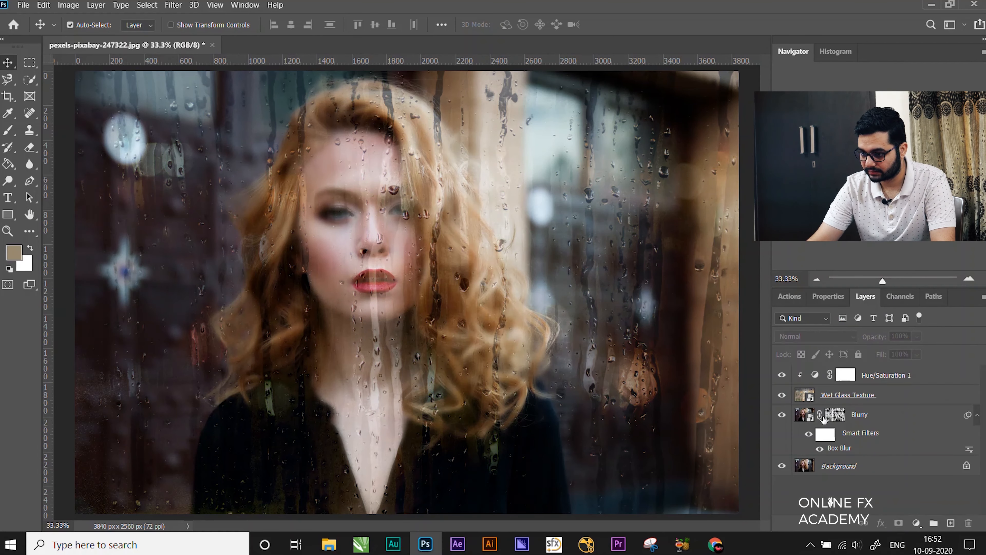
pyautogui.click(891, 376)
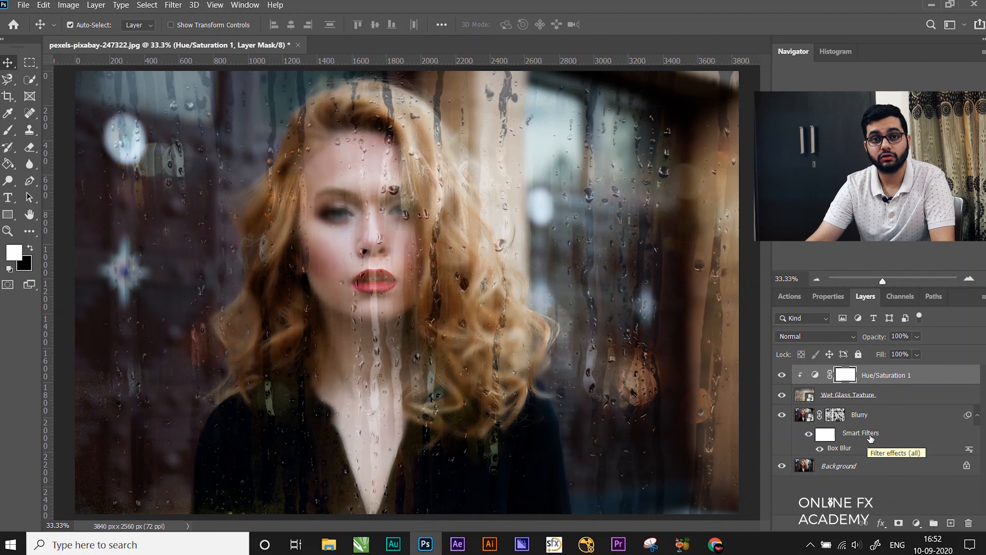
# Place a duplicate of the Background layer directly above the Blurry layer and hide it with a black layer mask
pyautogui.click(860, 470)
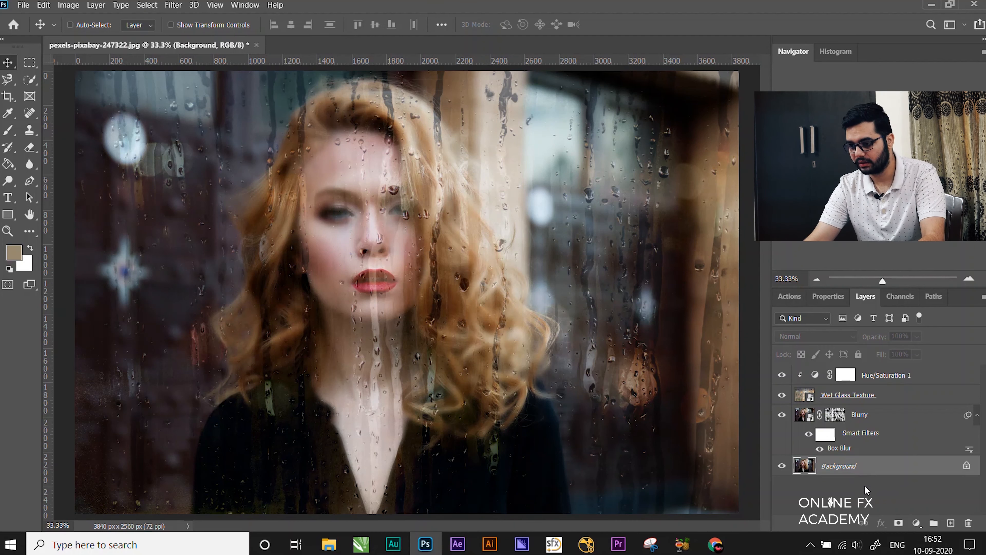
pyautogui.hotkey('ctrl', 'j')
pyautogui.moveTo(862, 468); pyautogui.dragTo(857, 412)
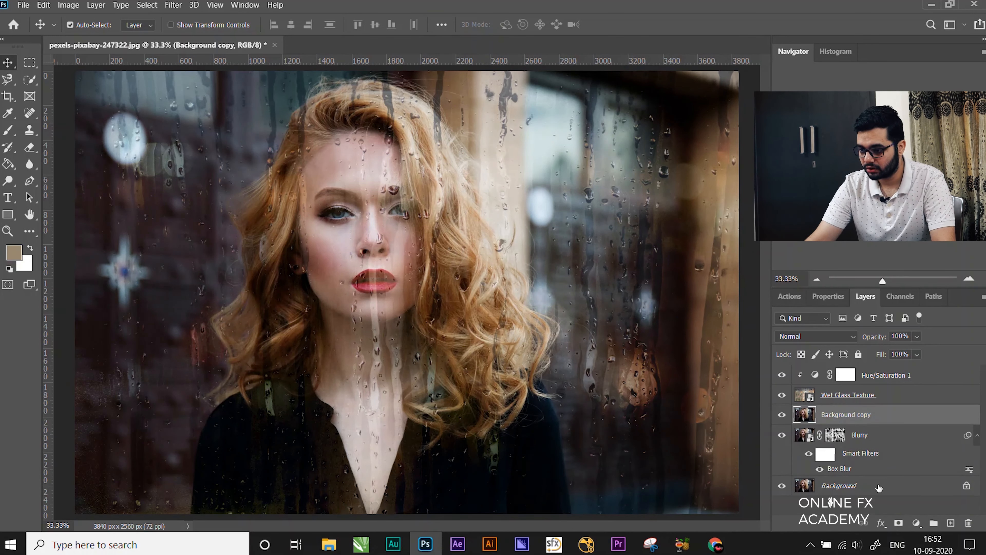
pyautogui.keyDown('alt'); pyautogui.click(899, 524); pyautogui.keyUp('alt')
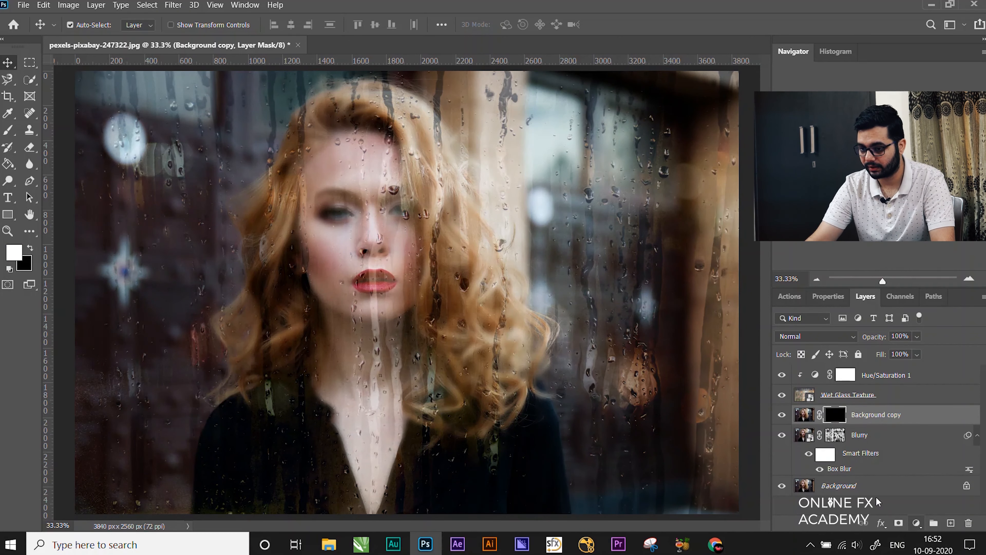
# Paint white on the Background copy mask with a size 200 brush at 6% flow, over the lips and the hair beside the face
pyautogui.press('b')
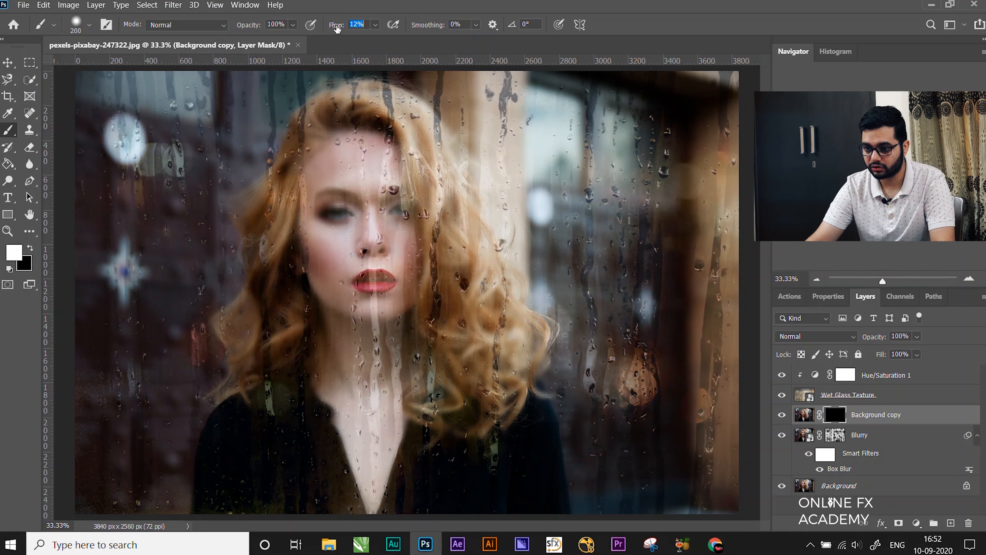
pyautogui.moveTo(333, 29); pyautogui.dragTo(333, 29)
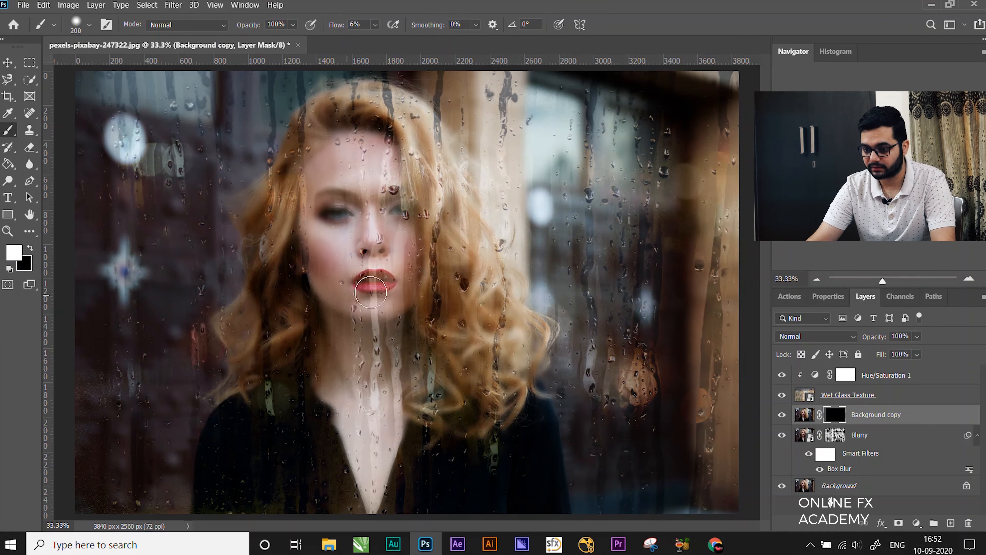
pyautogui.moveTo(366, 282)
pyautogui.mouseDown()
pyautogui.moveTo(399, 289)
pyautogui.moveTo(378, 283)
pyautogui.moveTo(379, 291)
pyautogui.mouseUp()
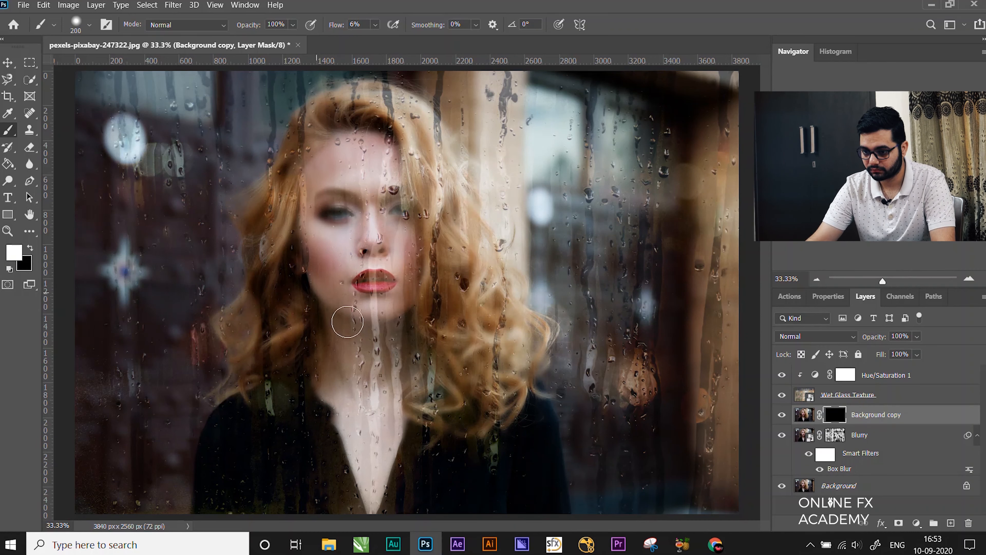
pyautogui.moveTo(517, 375)
pyautogui.mouseDown()
pyautogui.moveTo(397, 277)
pyautogui.moveTo(420, 291)
pyautogui.mouseUp()
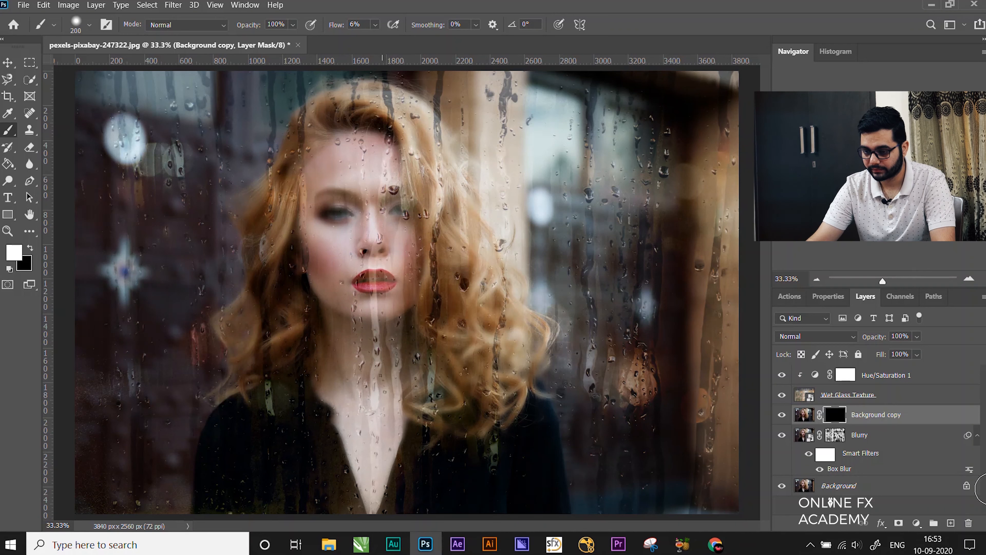
# Add a Color Lookup adjustment layer above Hue/Saturation 1 with the Candlelight.CUBE 3D LUT
pyautogui.click(903, 379)
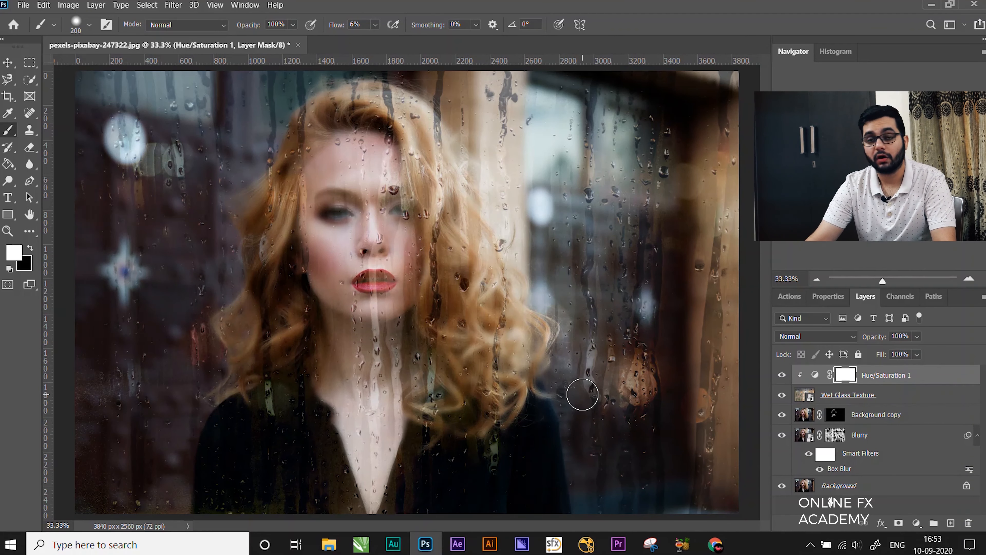
pyautogui.click(916, 522)
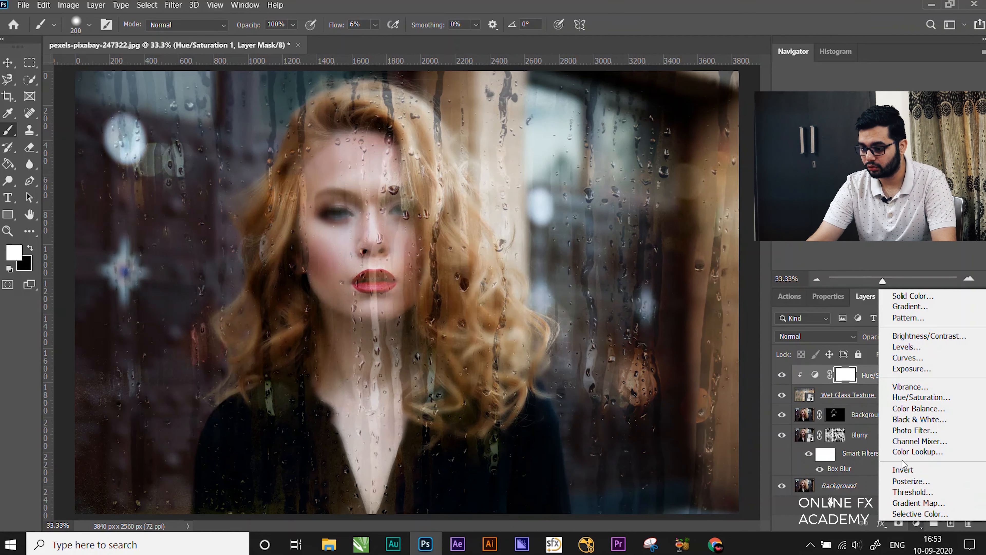
pyautogui.click(909, 451)
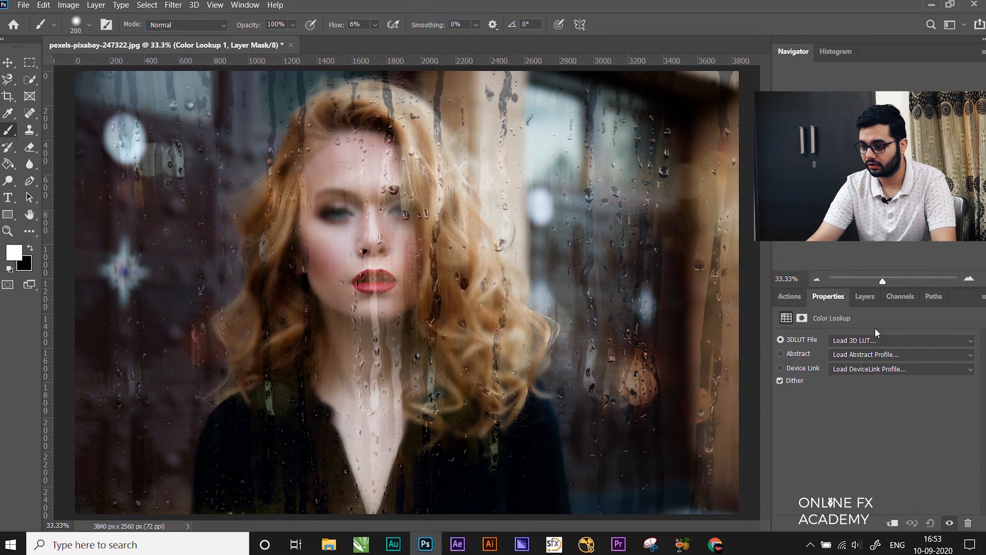
pyautogui.click(885, 342)
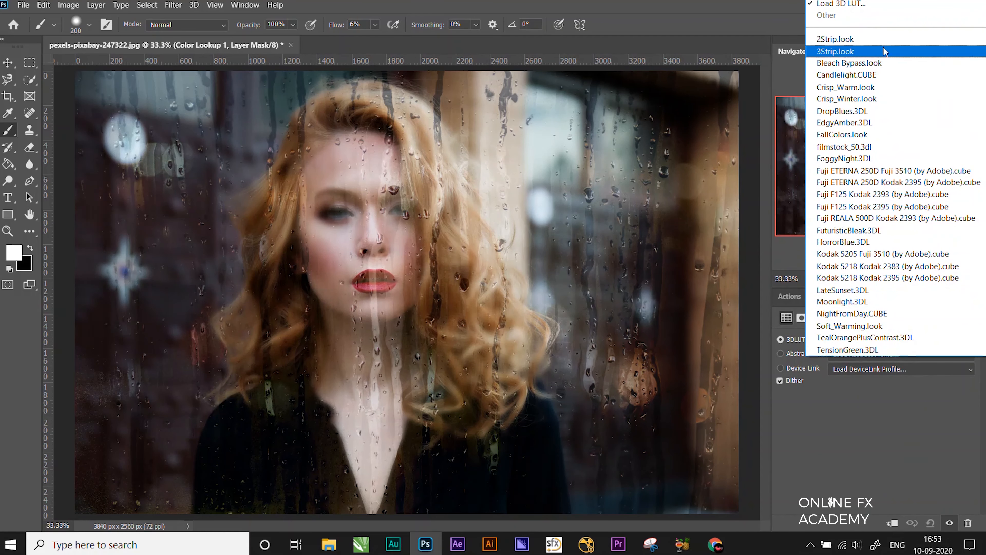
pyautogui.click(895, 78)
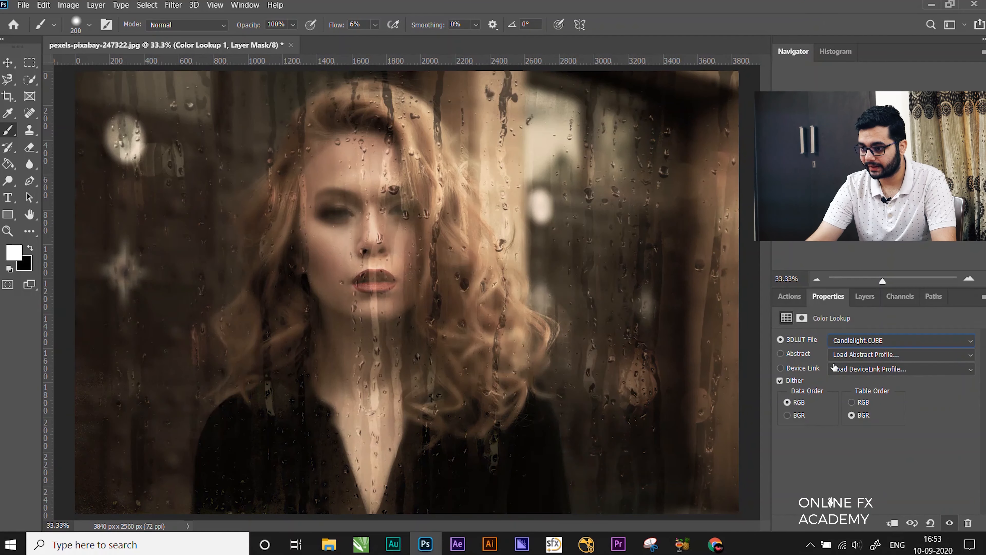
# Lower the Color Lookup layer's opacity to 34% and compare the portrait with and without the adjustment
pyautogui.click(865, 297)
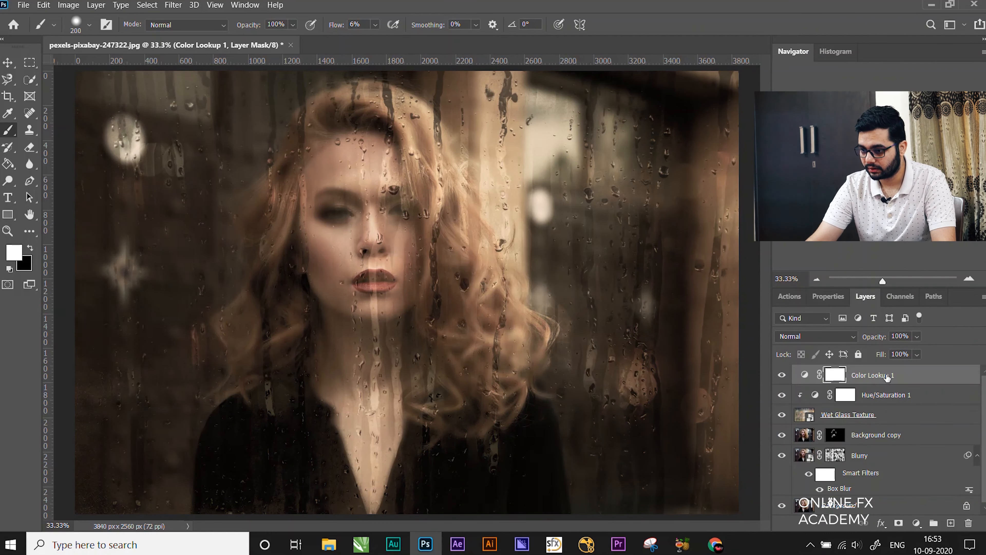
pyautogui.moveTo(855, 336)
pyautogui.mouseDown()
pyautogui.moveTo(838, 338)
pyautogui.moveTo(868, 337)
pyautogui.mouseUp()
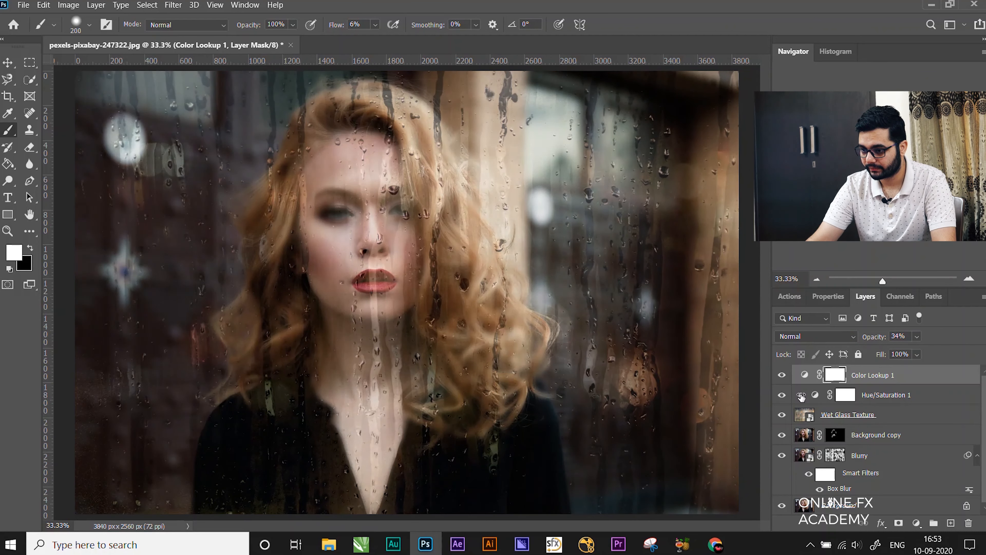
pyautogui.click(782, 375)
pyautogui.click(783, 376)
pyautogui.click(782, 376)
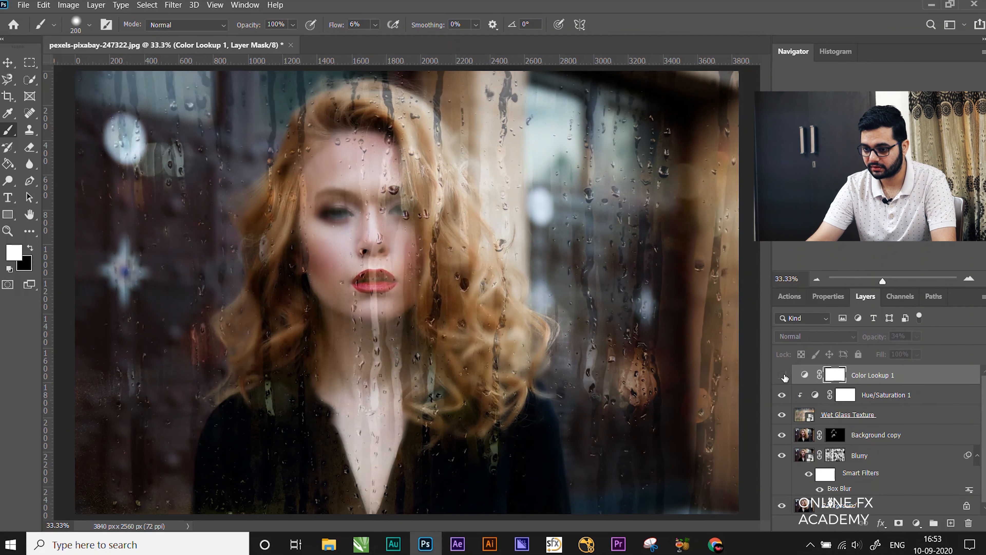
pyautogui.click(782, 376)
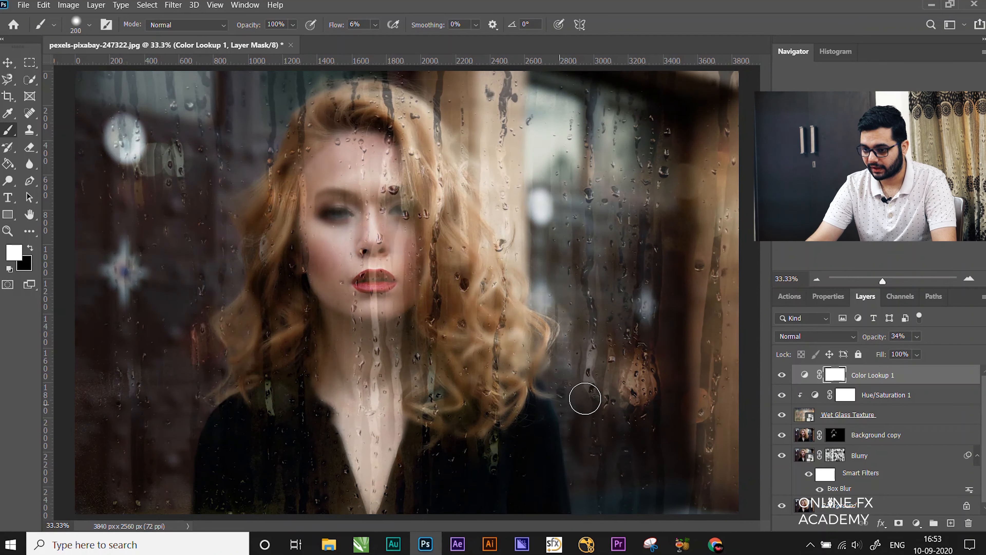